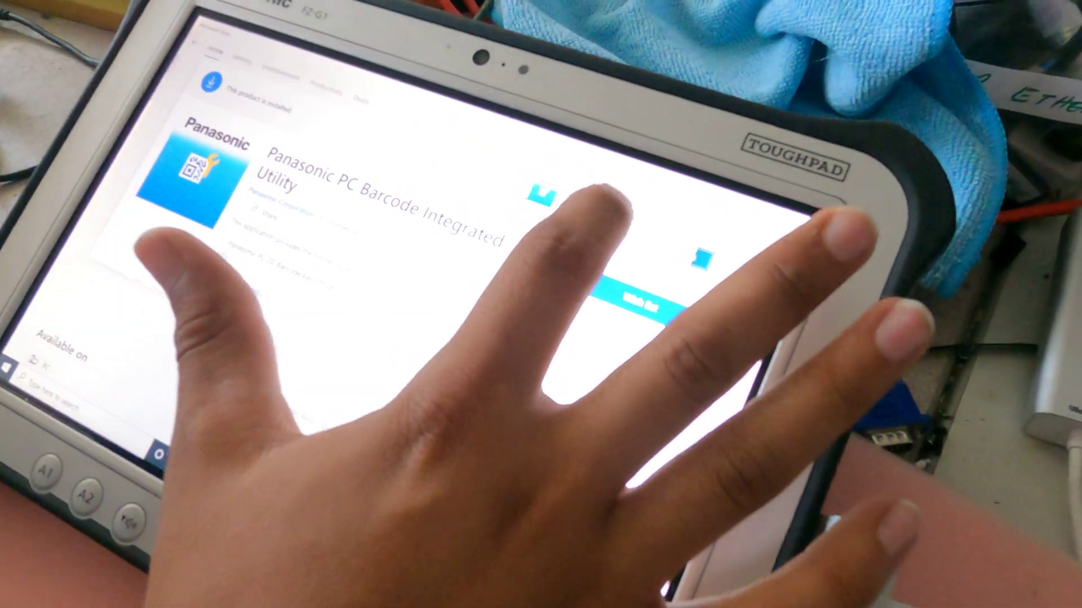
Step: Open the free Panasonic PC 2D Barcode Key Emulator store page and start getting it
left_click(617, 190)
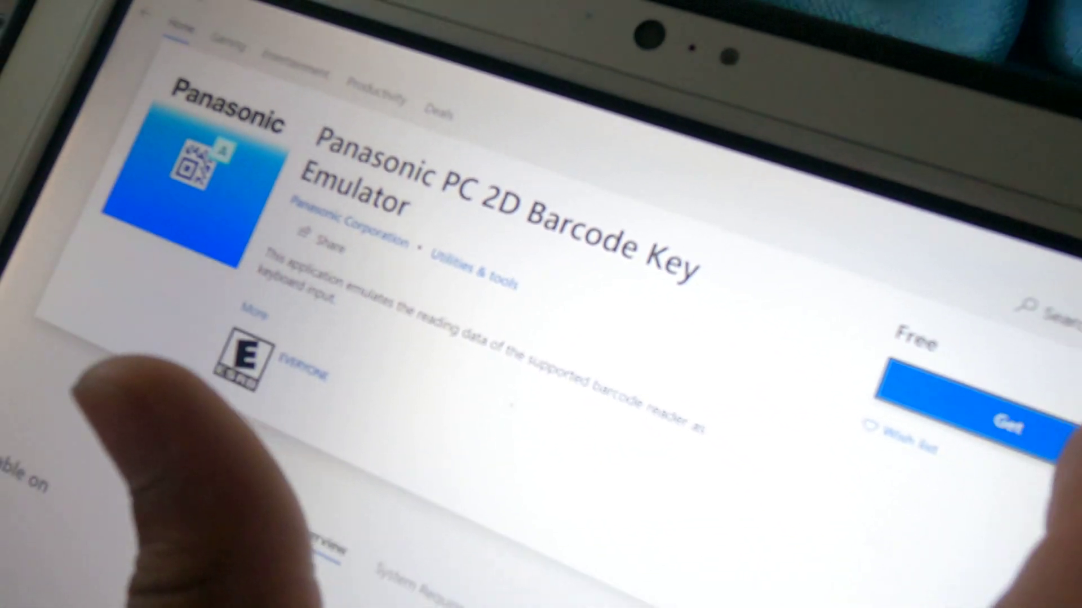
left_click(977, 423)
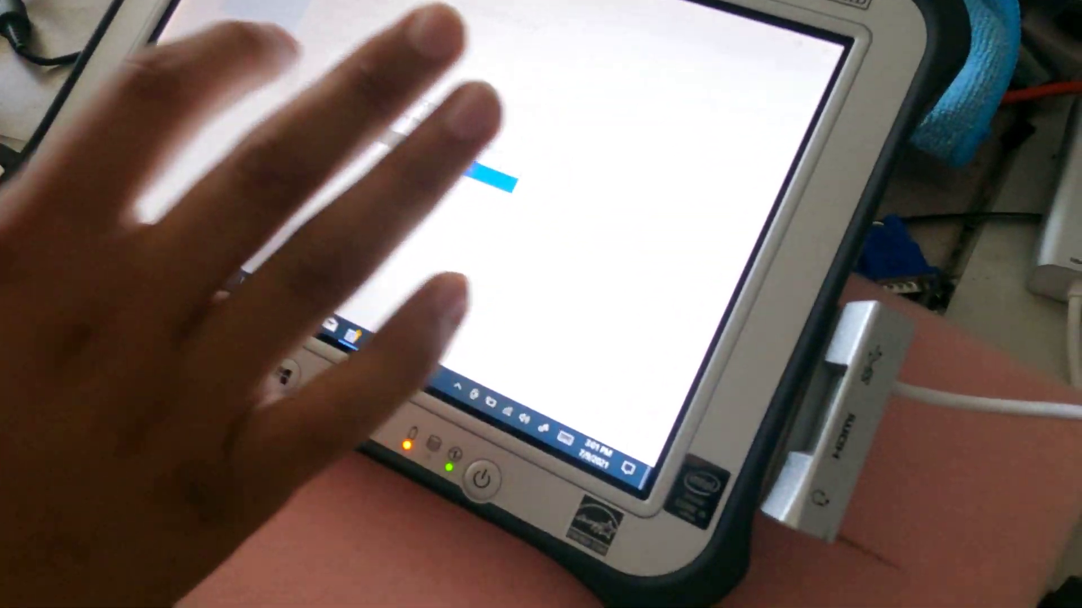
Step: Skip the 'Use across your devices' sign-in prompt so the Key Emulator installs
left_click(349, 126)
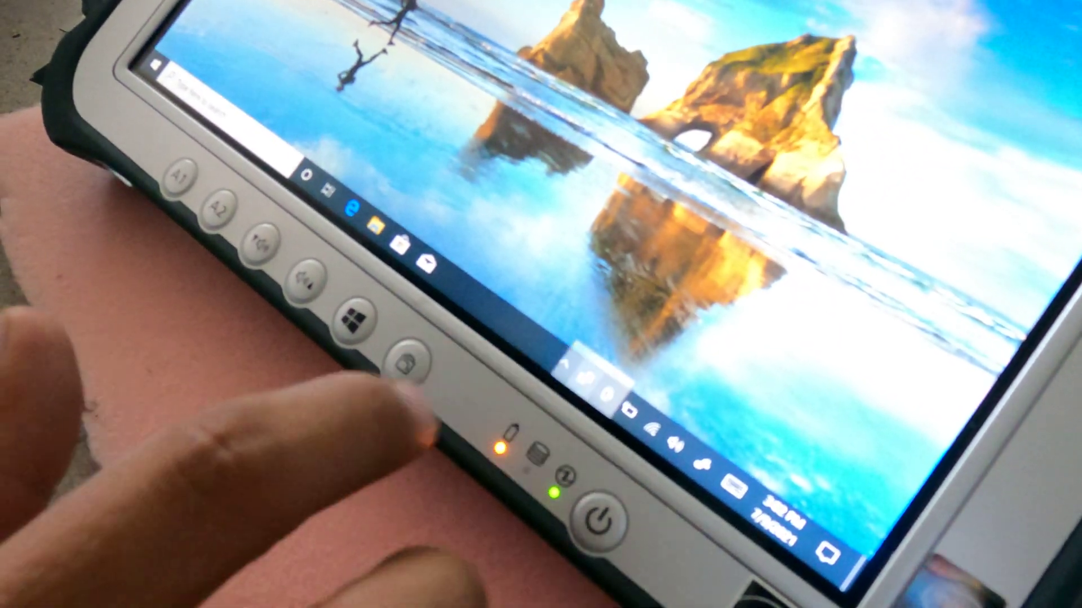
Step: Check the hidden tray icons and their flyouts, then bring up the Start menu
left_click(559, 360)
left_click(597, 351)
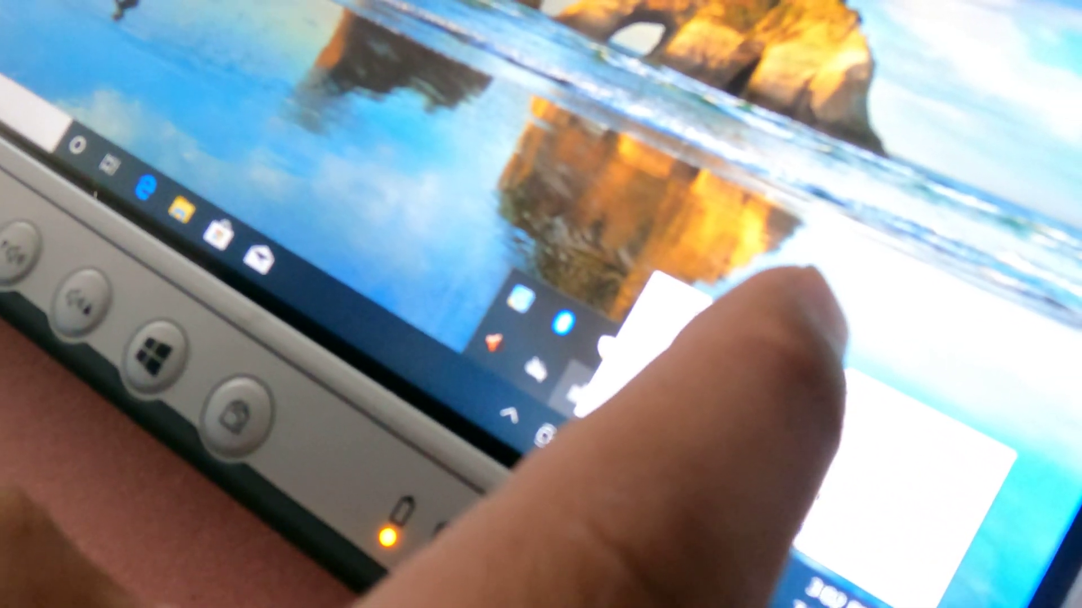
left_click(744, 321)
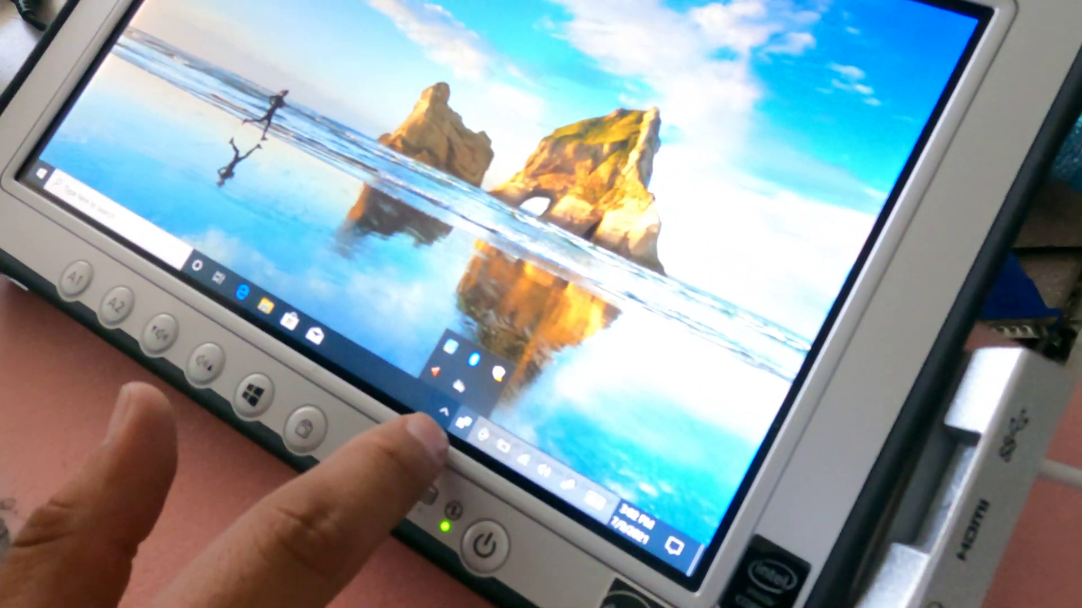
left_click(489, 403)
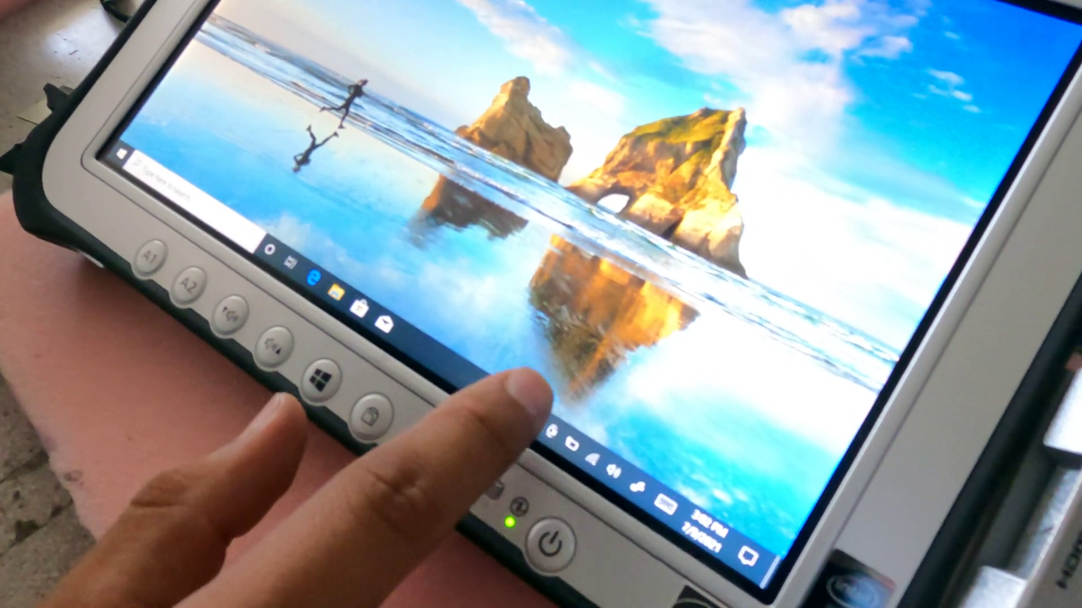
left_click(537, 414)
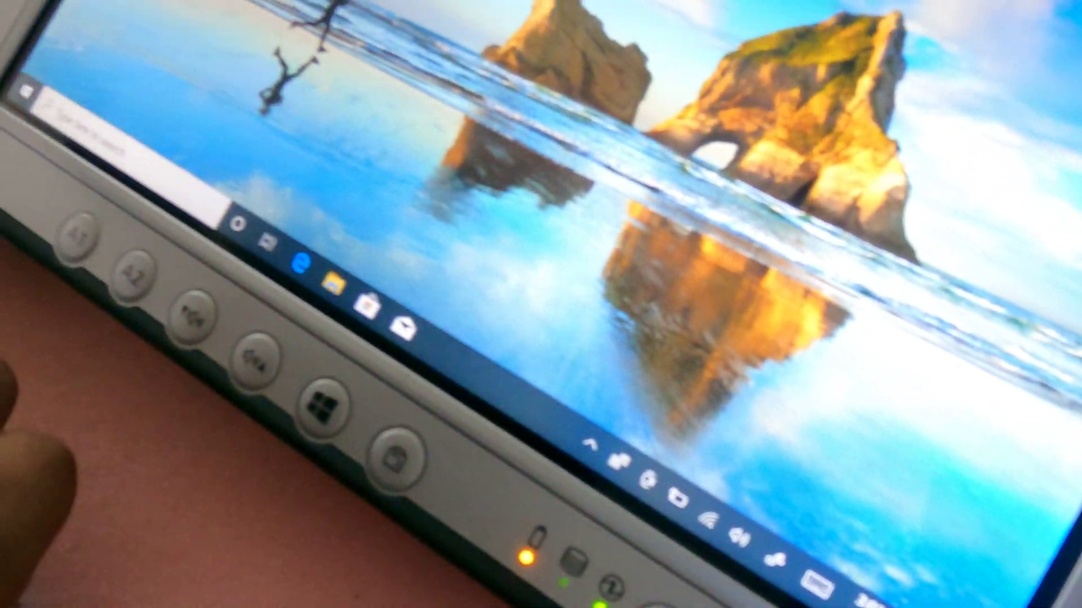
left_click(9, 168)
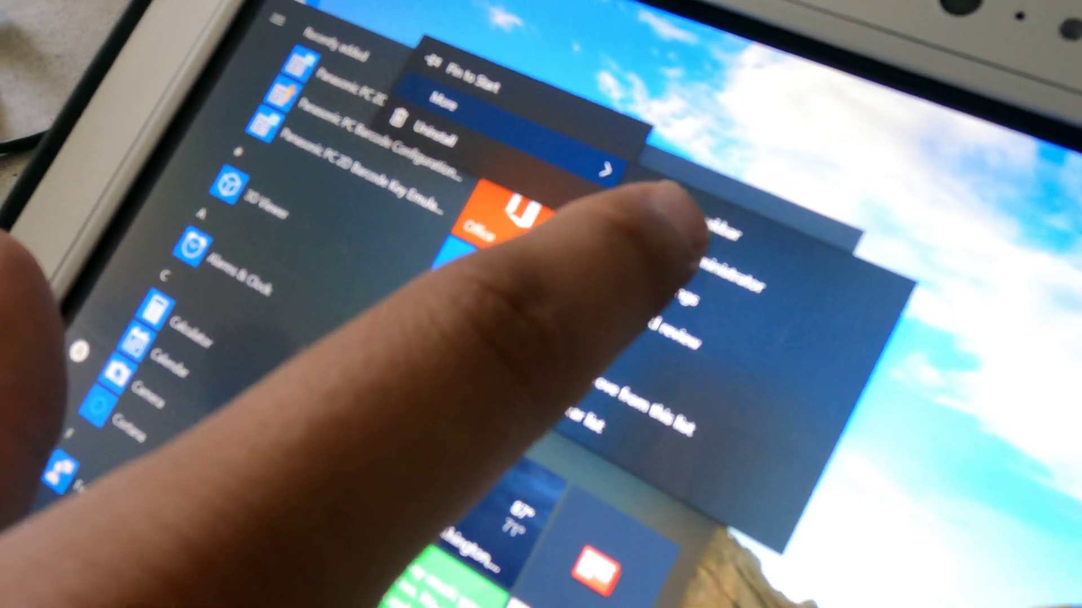
Step: Run the Barcode Configuration Utility as administrator and tick Enable for the scanner settings
left_click(685, 245)
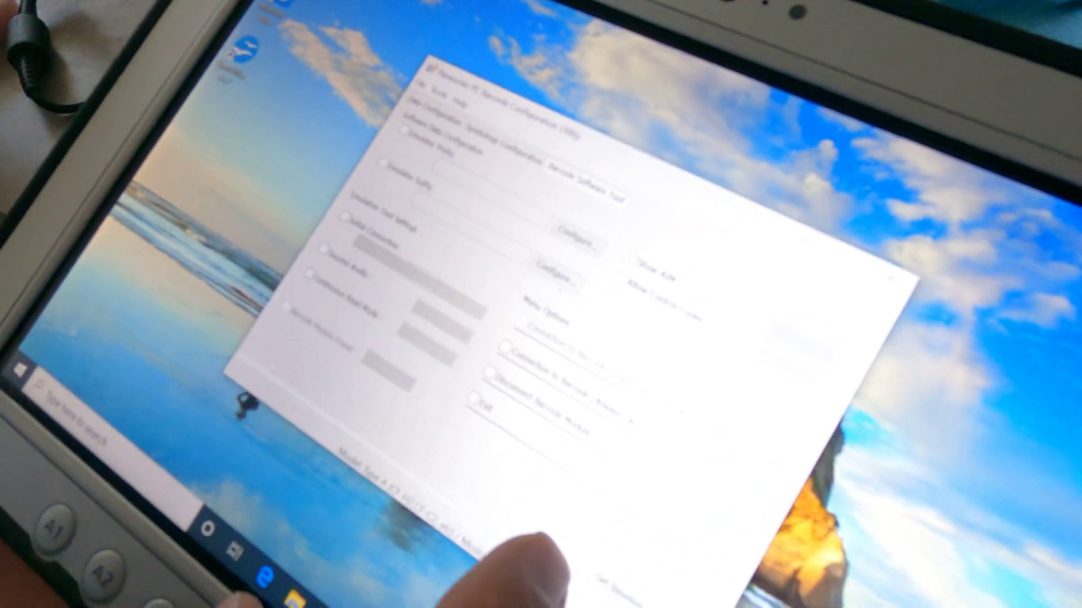
left_click(495, 314)
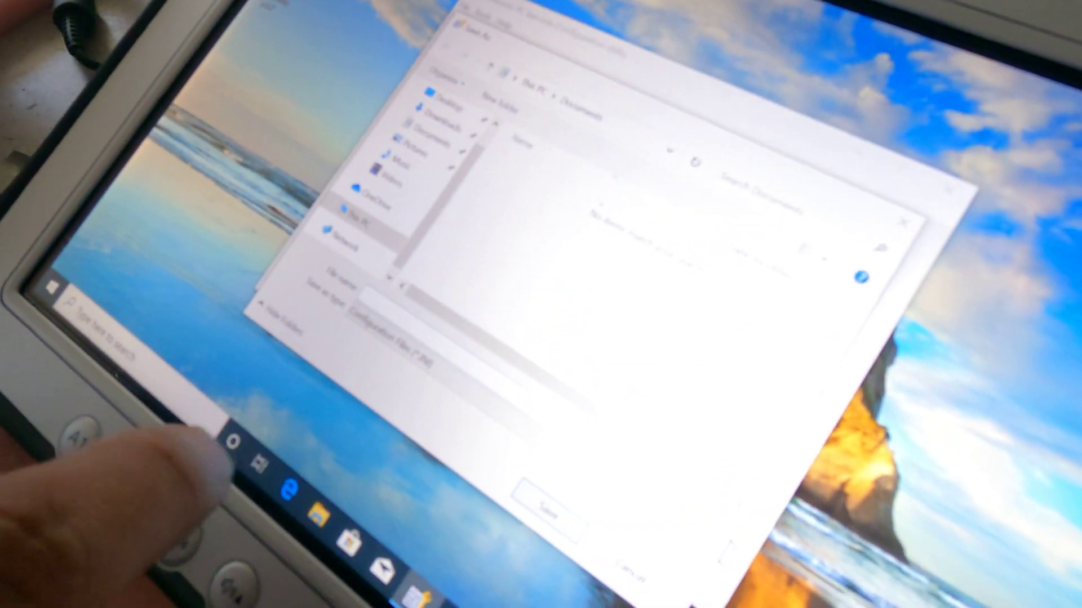
Step: Name the configuration file with the touch keyboard and save it to Documents
left_click(406, 334)
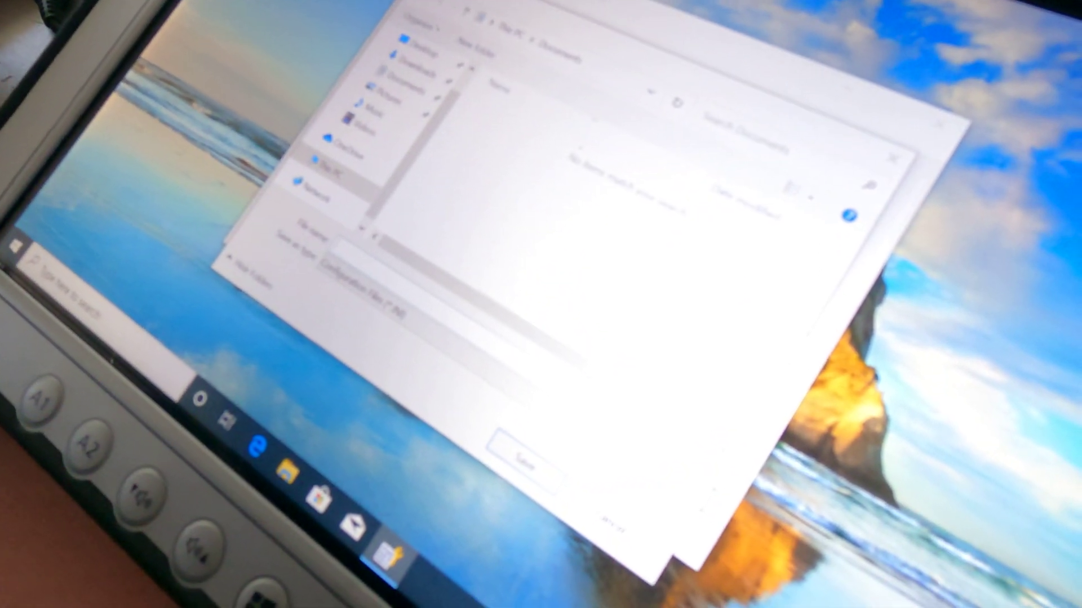
type("ba")
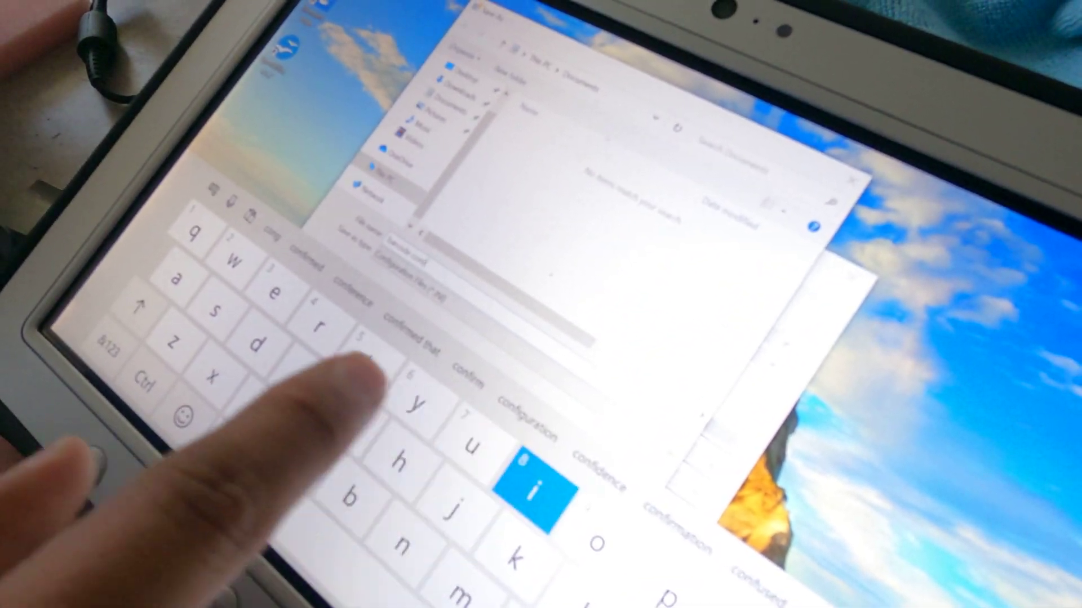
left_click(507, 440)
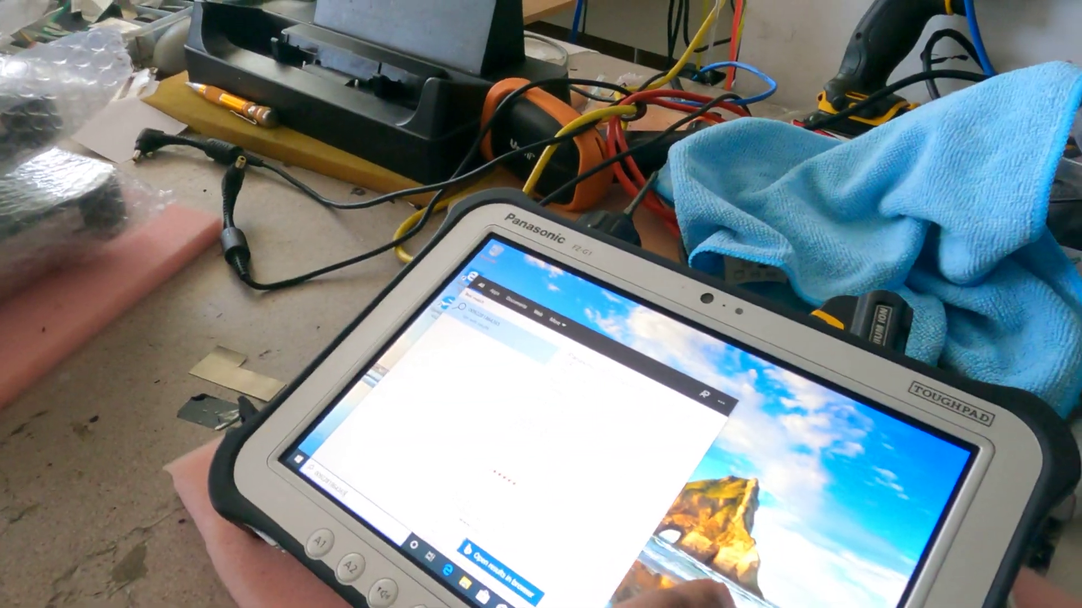
Step: Close the barcode search results showing Panasonic products, returning to the desktop
left_click(296, 460)
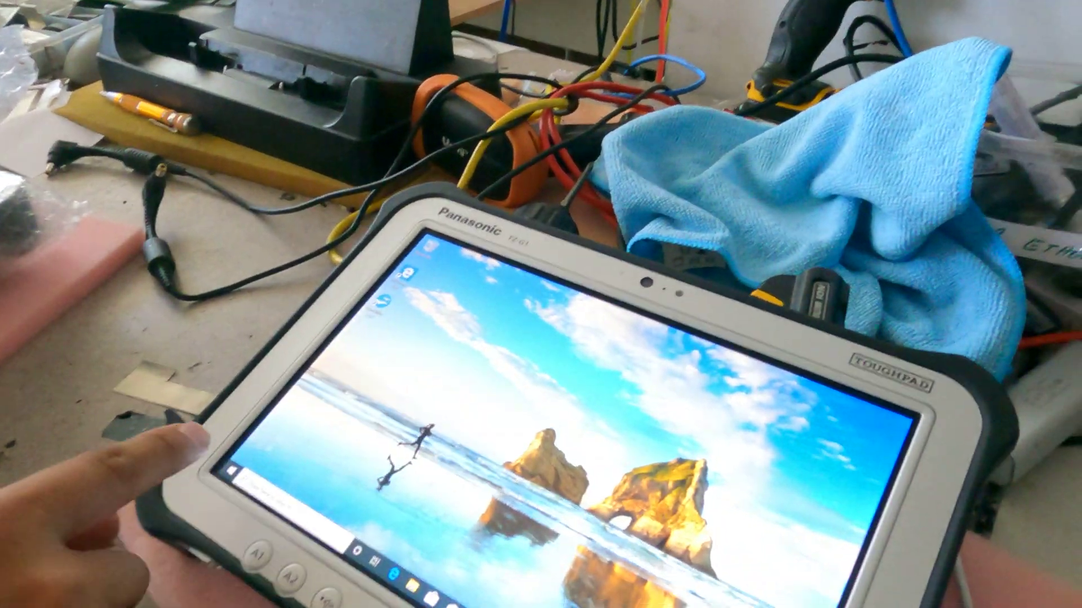